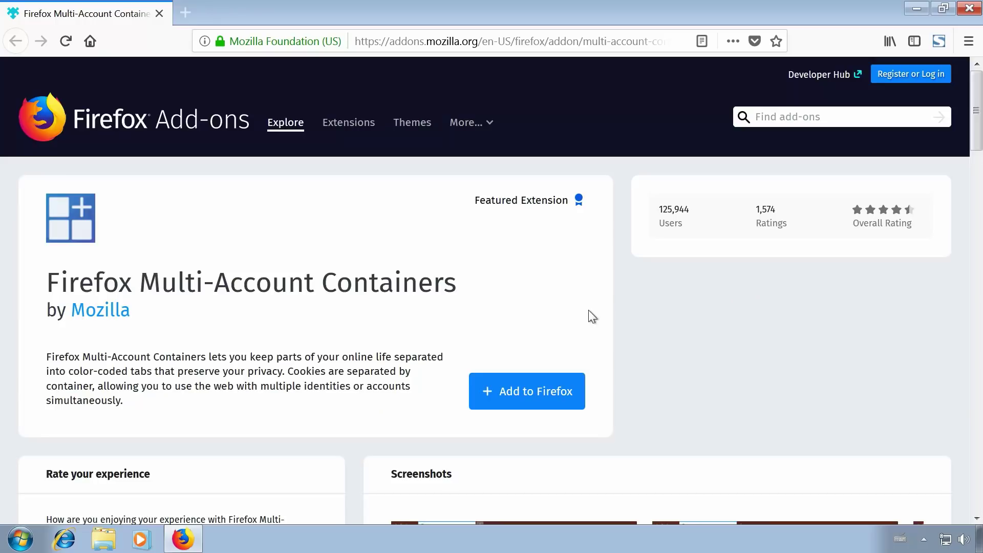
Highlight the Firefox Multi-Account Containers name on its addons.mozilla.org page
{"action": "left_click_drag", "start_coordinate": [45, 283], "coordinate": [516, 293]}
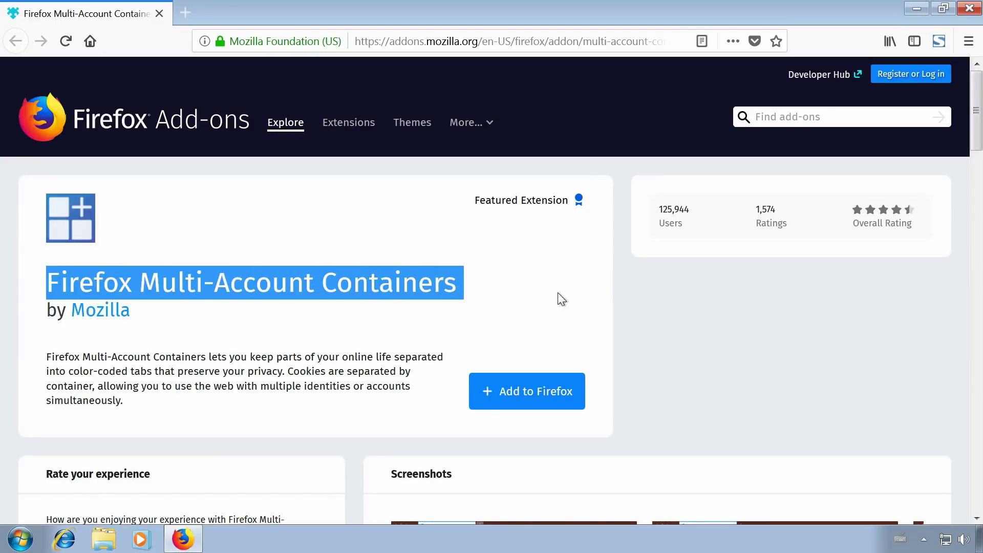
Add Multi-Account Containers to Firefox, granting its permissions and dismissing the confirmation
{"action": "left_click", "coordinate": [583, 296]}
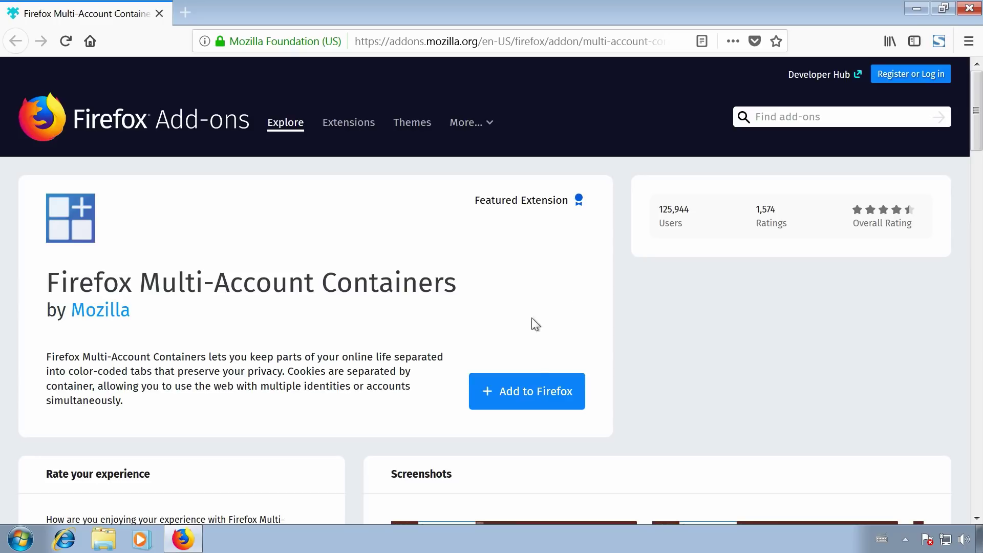
{"action": "left_click", "coordinate": [540, 395]}
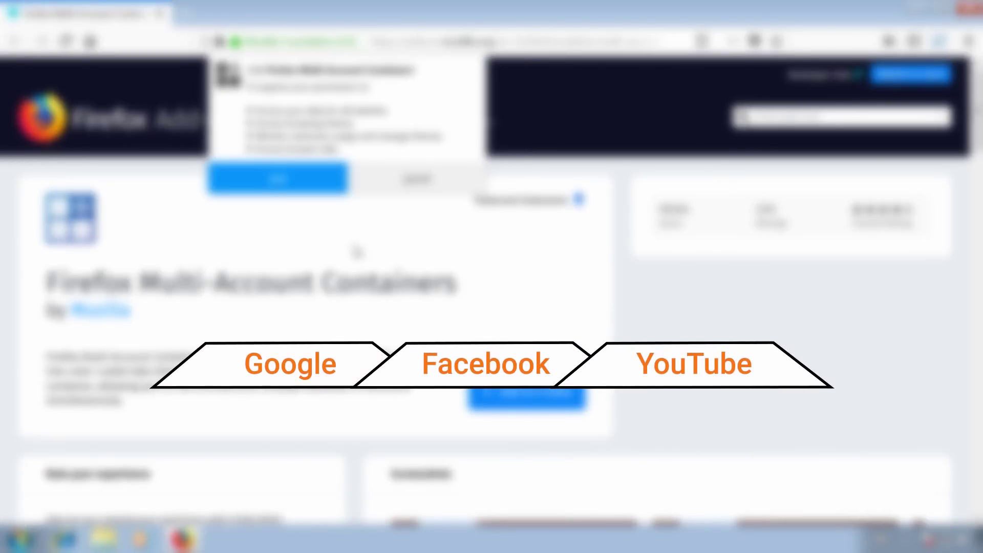
{"action": "left_click", "coordinate": [324, 186]}
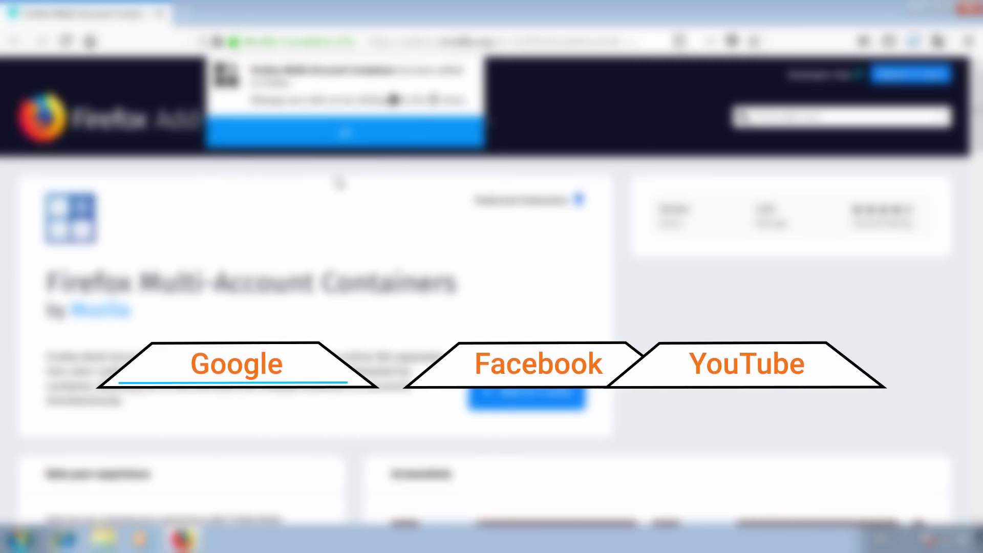
{"action": "left_click", "coordinate": [395, 137]}
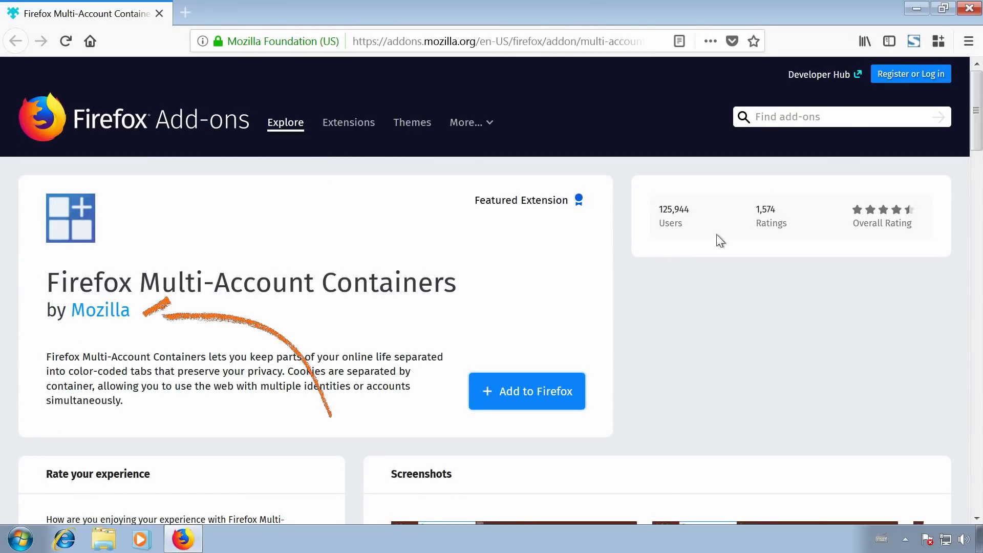
Finish the Multi-Account Containers onboarding via Get Started from the toolbar panel
{"action": "left_click", "coordinate": [946, 43]}
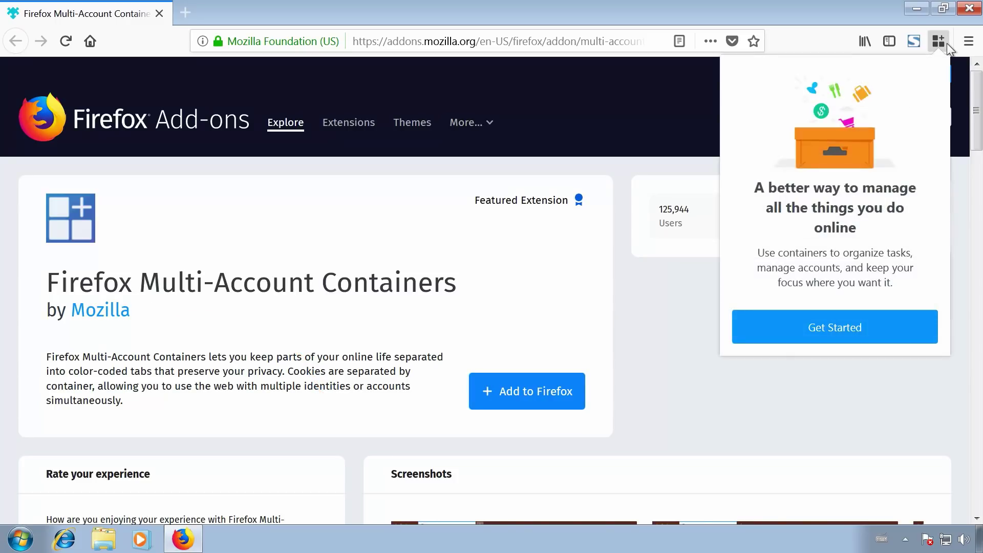
{"action": "left_click", "coordinate": [890, 325]}
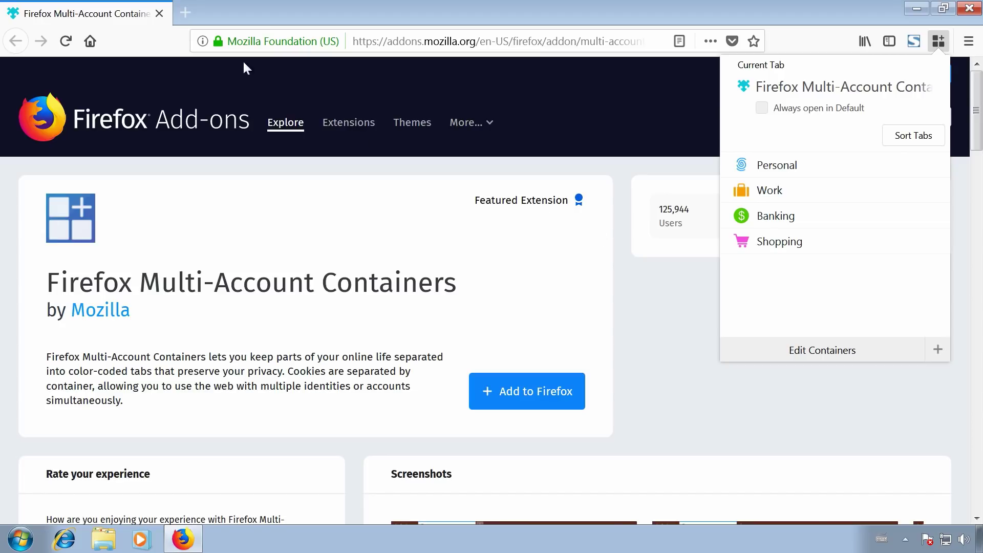
Load google.com in a new tab and show the Personal, Work, Banking and Shopping containers list
{"action": "left_click", "coordinate": [185, 12]}
{"action": "type", "text": "google.com/"}
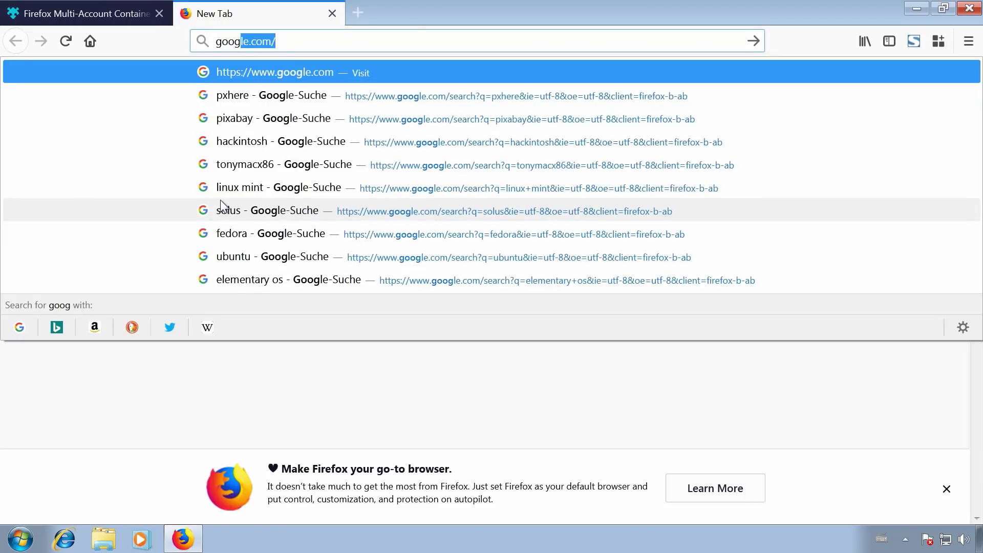
{"action": "key", "text": "Return"}
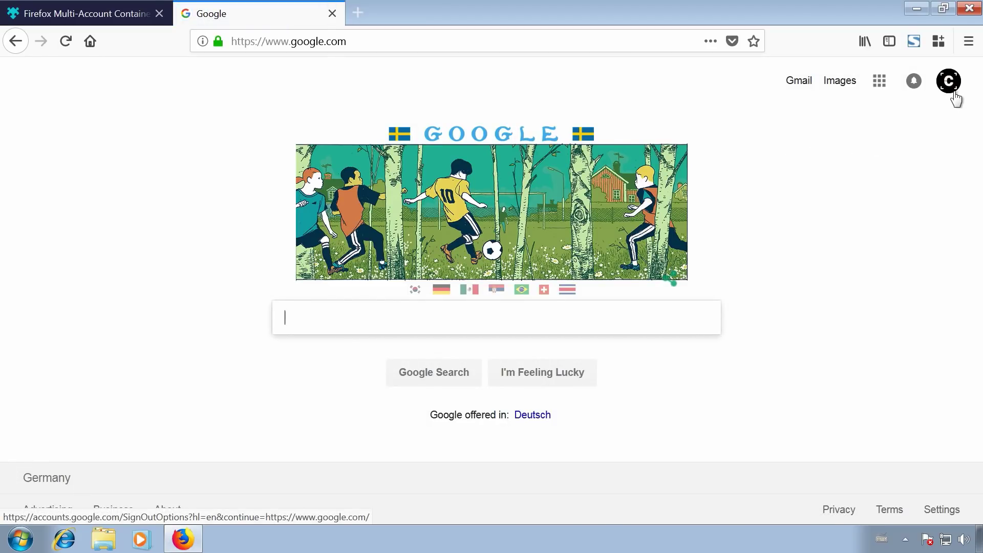
{"action": "left_click", "coordinate": [938, 41]}
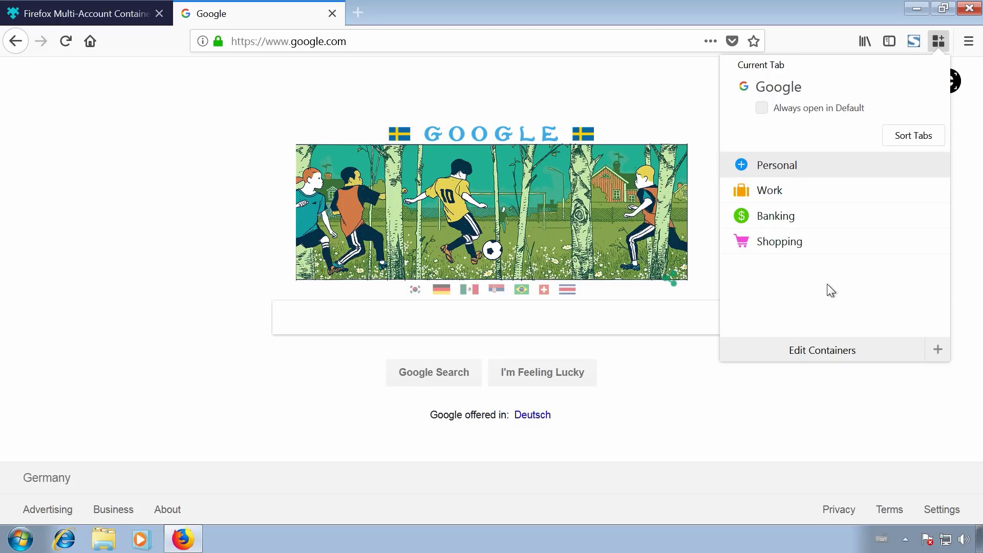
Create a new container named 'Google Container', replacing the default 'Container #01'
{"action": "left_click", "coordinate": [938, 354]}
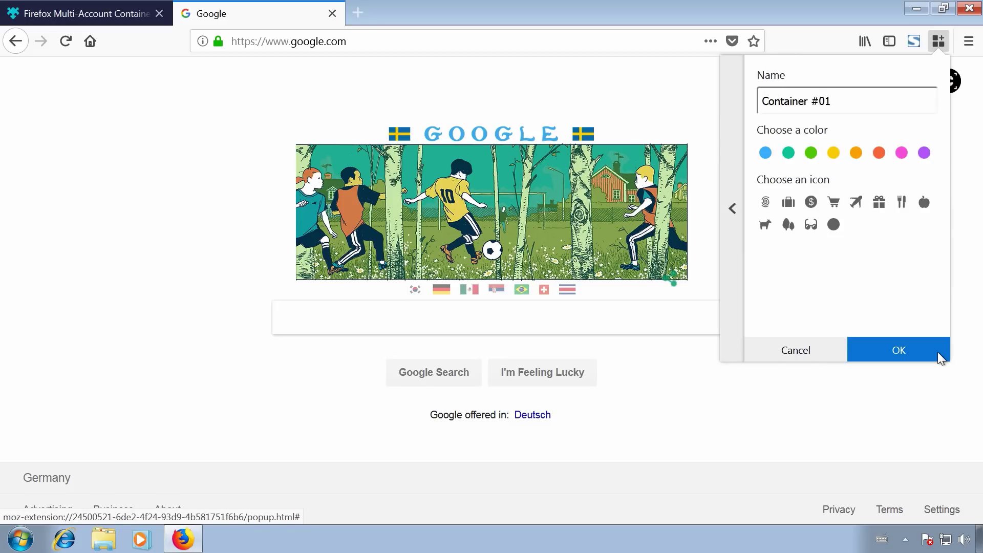
{"action": "left_click_drag", "start_coordinate": [853, 100], "coordinate": [750, 93]}
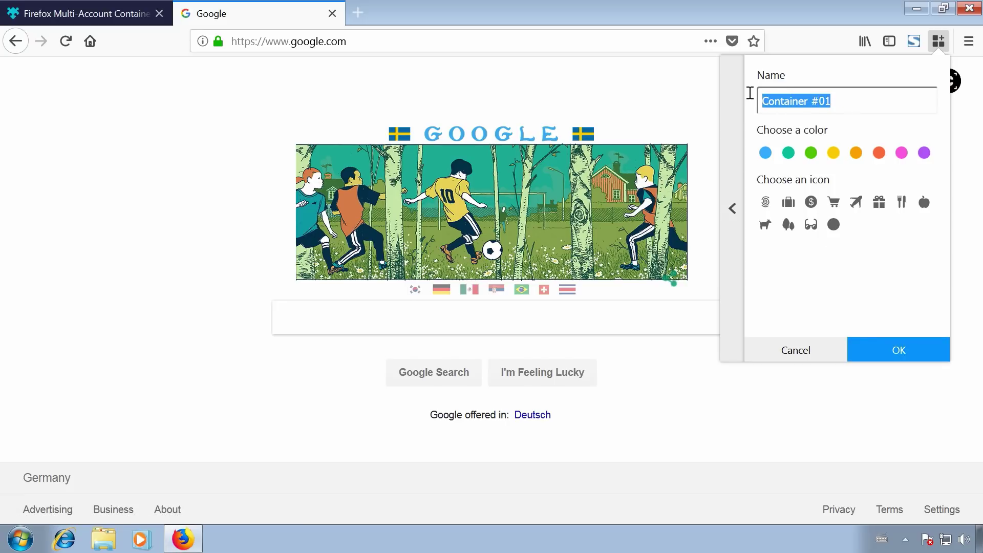
{"action": "type", "text": "Google"}
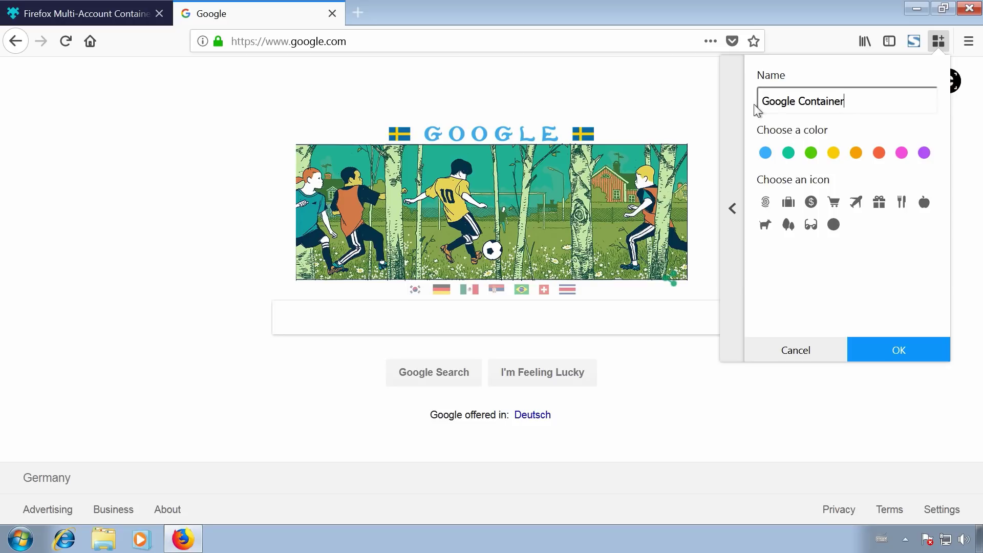
{"action": "left_click", "coordinate": [898, 349]}
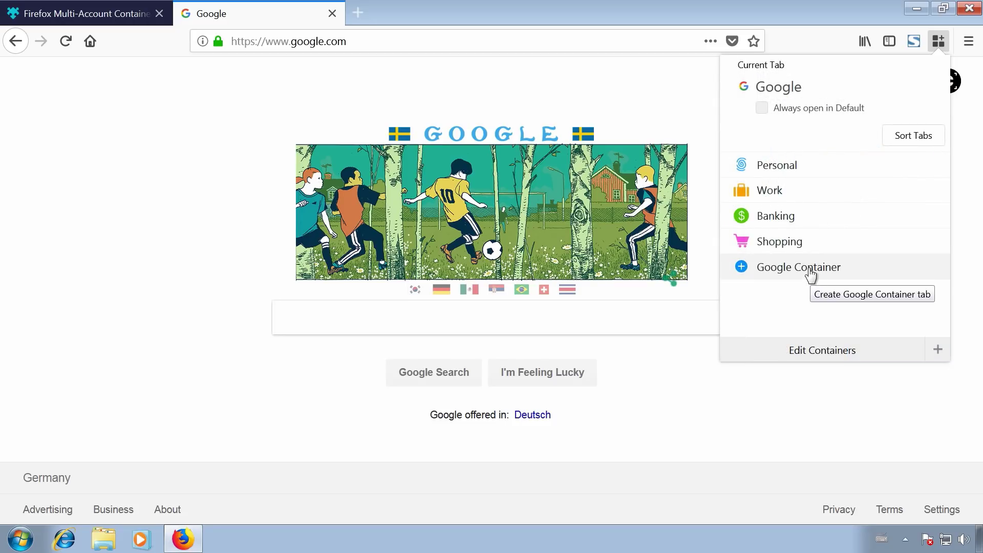
Reopen google.com in the Google Container and set it to always open there
{"action": "left_click", "coordinate": [799, 266]}
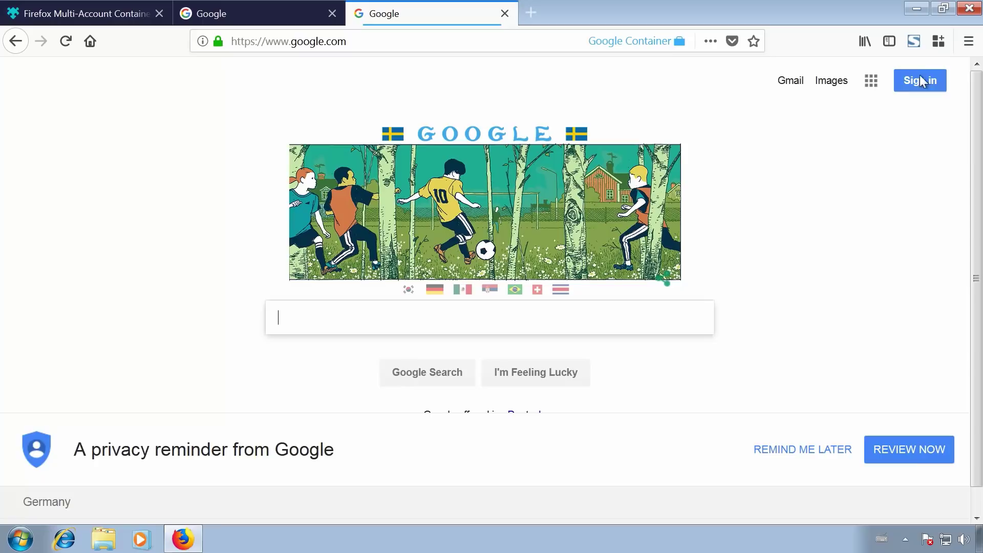
{"action": "left_click", "coordinate": [938, 42]}
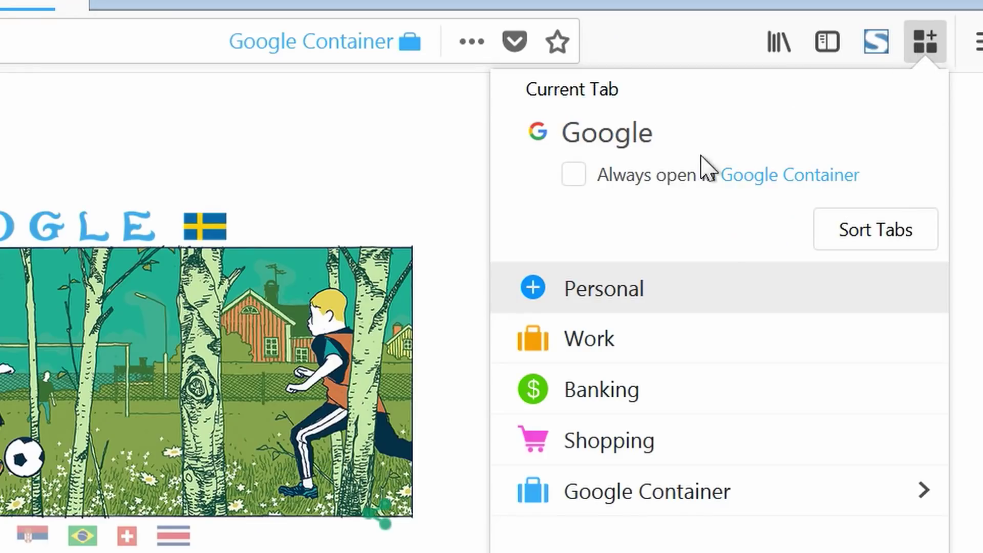
{"action": "left_click", "coordinate": [573, 175]}
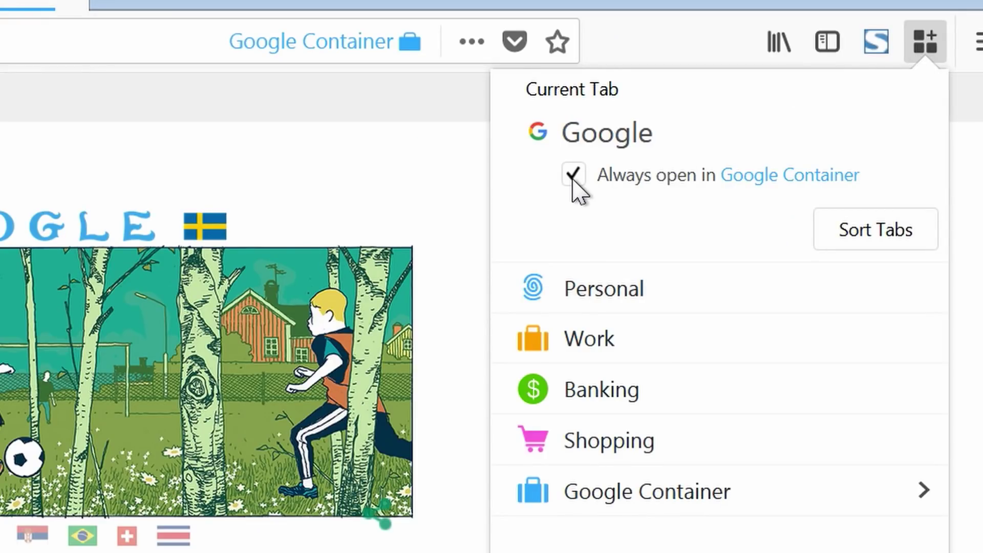
{"action": "left_click", "coordinate": [407, 171]}
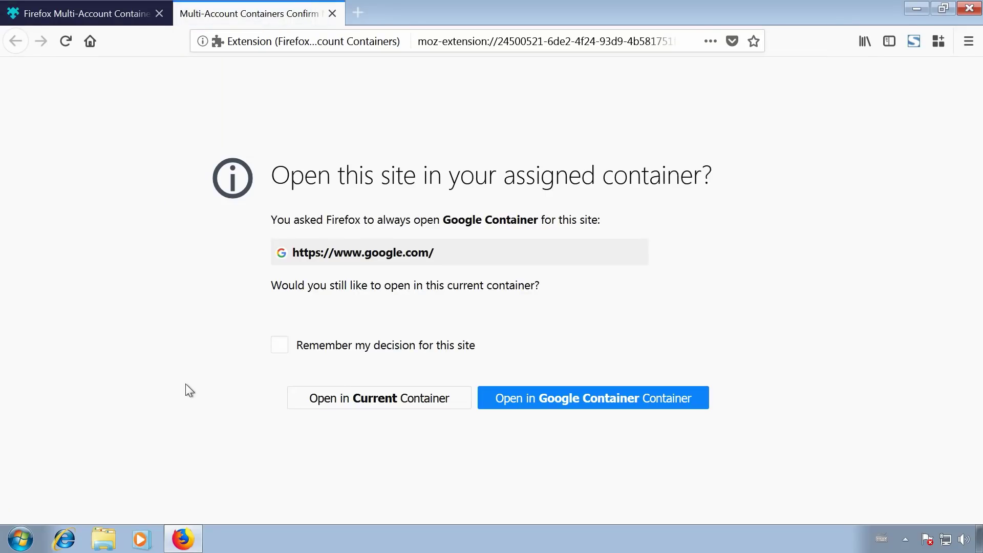
Open Google in its assigned container and set Google News to always open in Google Container
{"action": "left_click", "coordinate": [622, 397]}
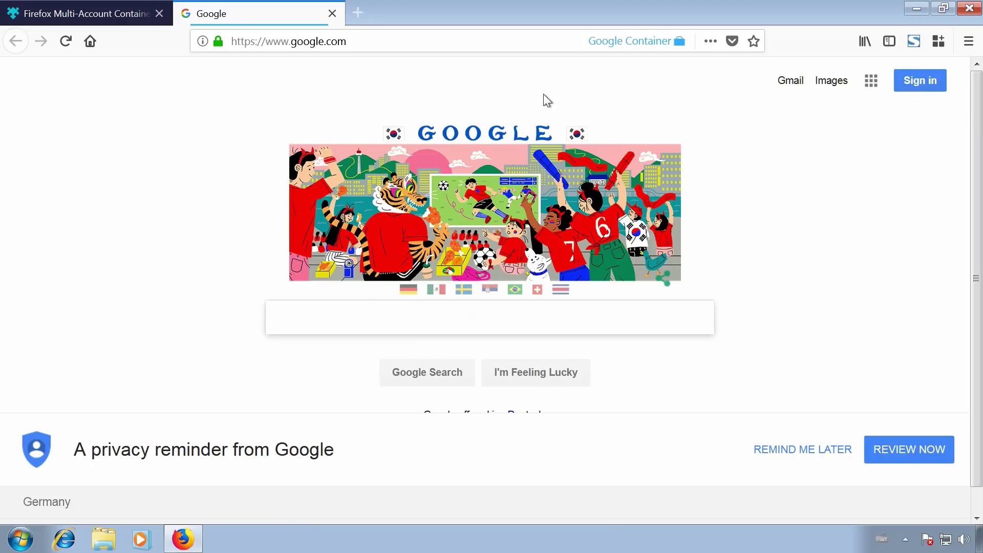
{"action": "left_click", "coordinate": [931, 46]}
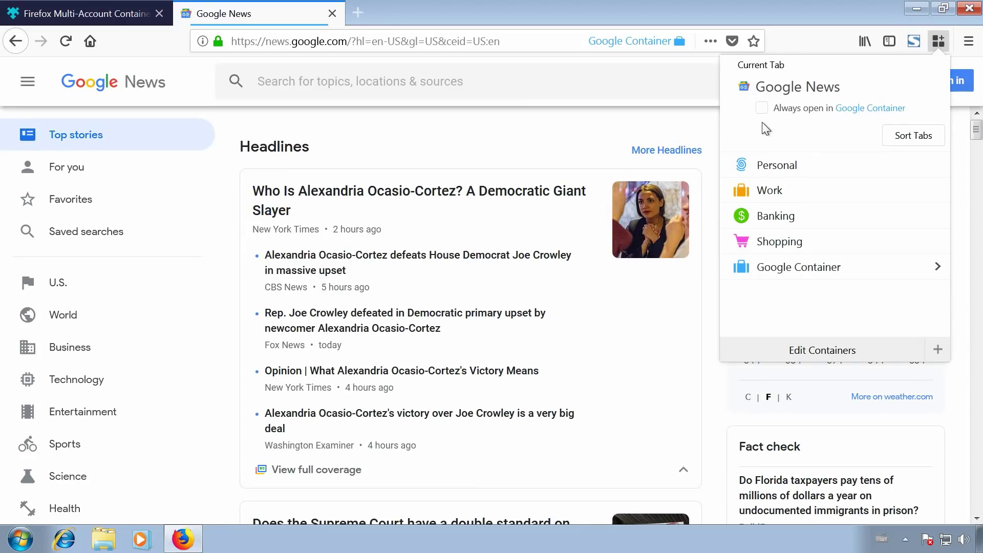
{"action": "left_click", "coordinate": [762, 109]}
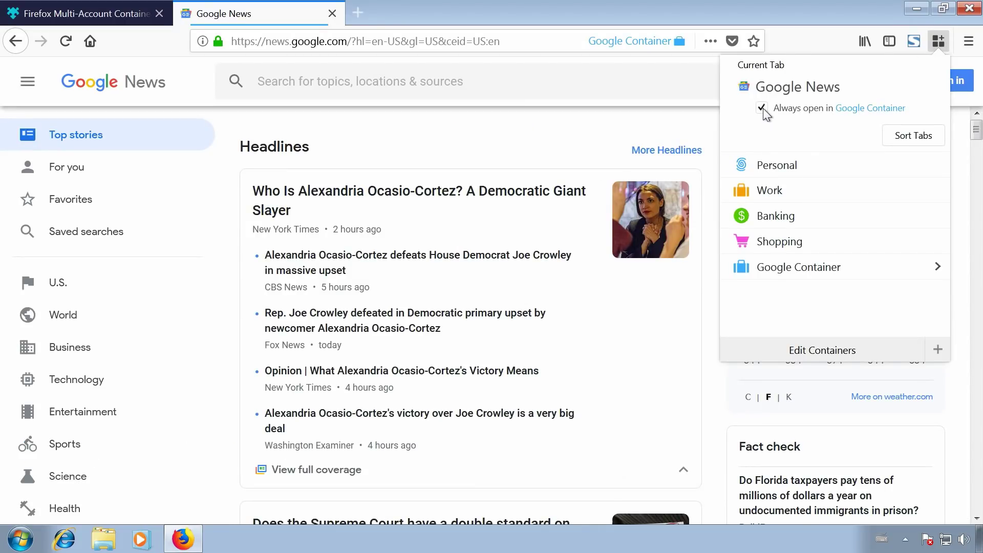
{"action": "left_click", "coordinate": [529, 132]}
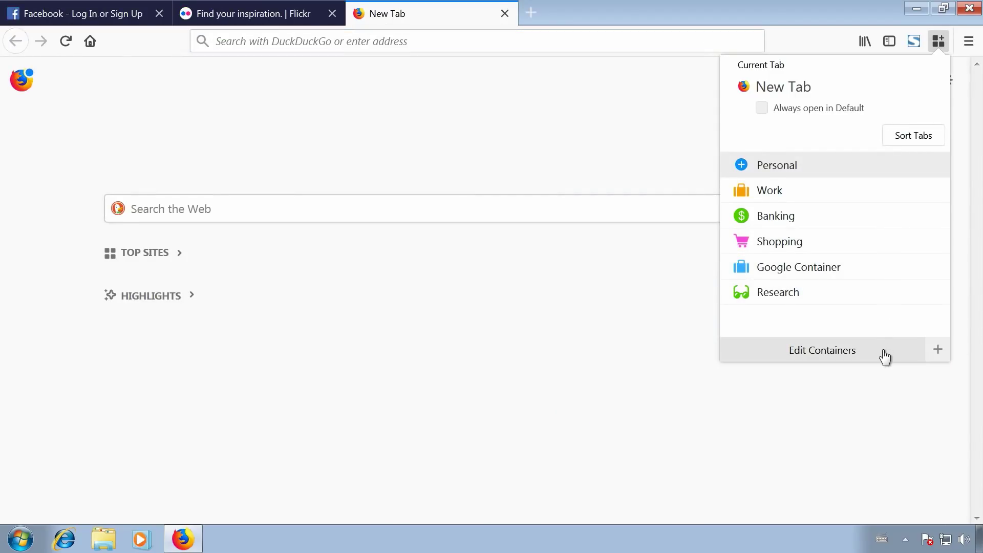
{"action": "left_click", "coordinate": [885, 355]}
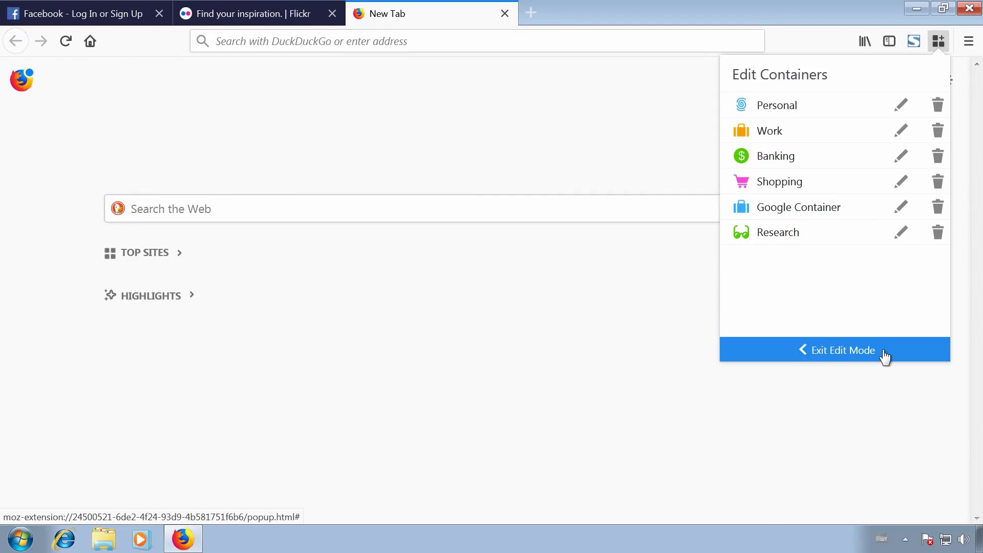
{"action": "left_click", "coordinate": [900, 209]}
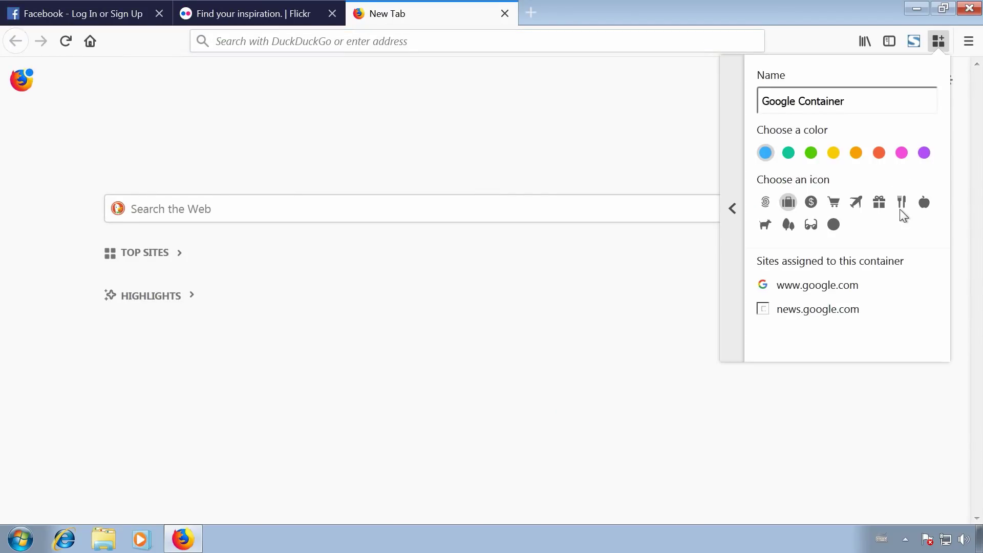
{"action": "mouse_move", "coordinate": [845, 309]}
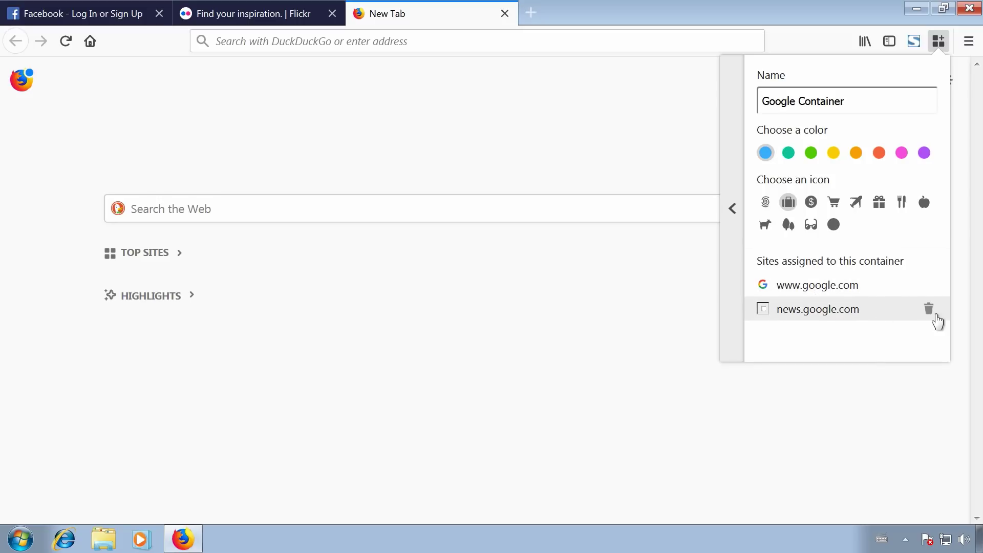
{"action": "left_click", "coordinate": [929, 311]}
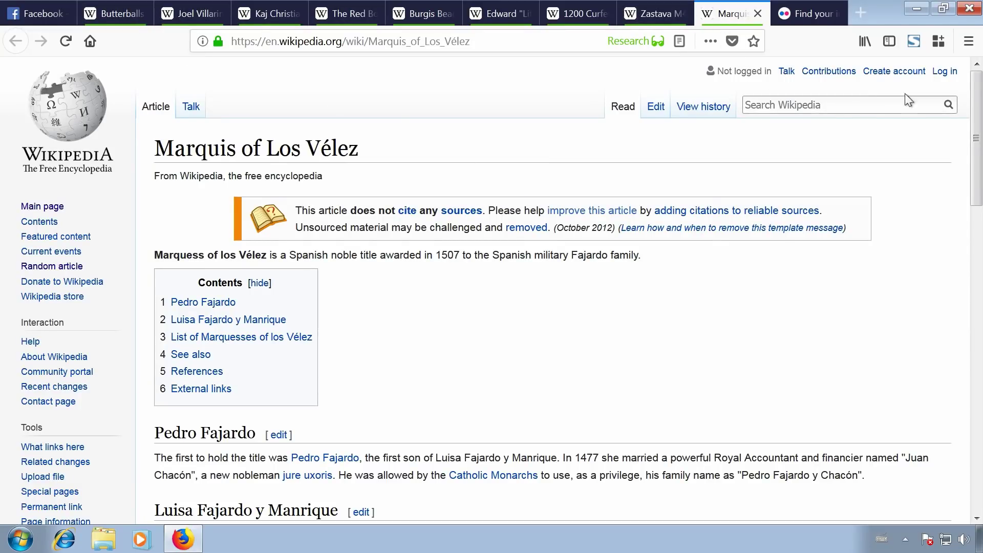
Hide all the Research container's Wikipedia tabs from the containers panel
{"action": "left_click", "coordinate": [940, 46]}
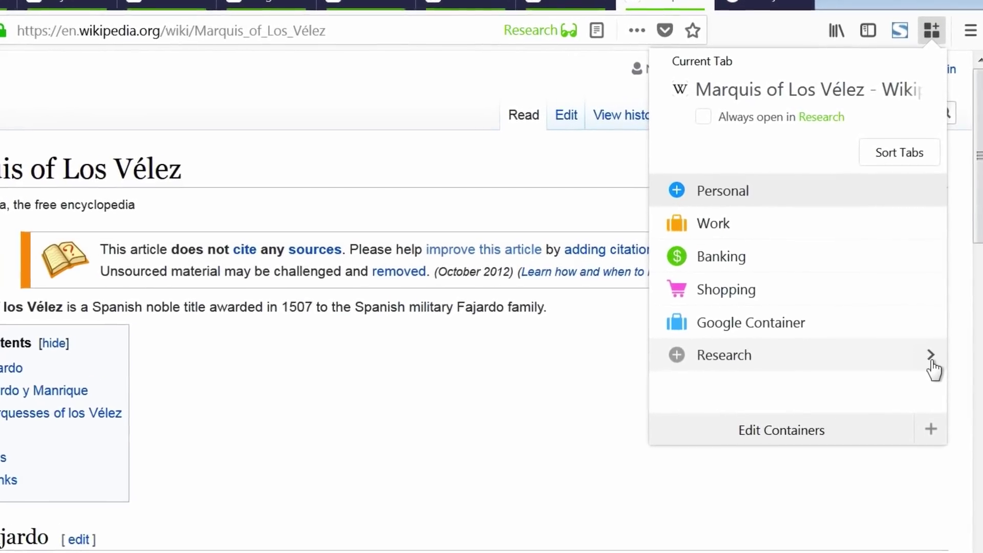
{"action": "left_click", "coordinate": [930, 366]}
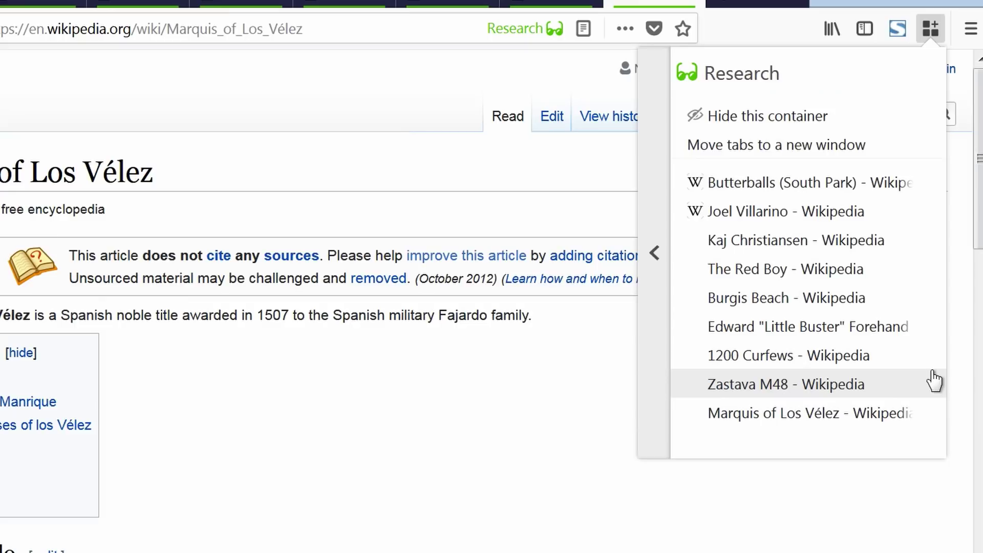
{"action": "left_click", "coordinate": [868, 119]}
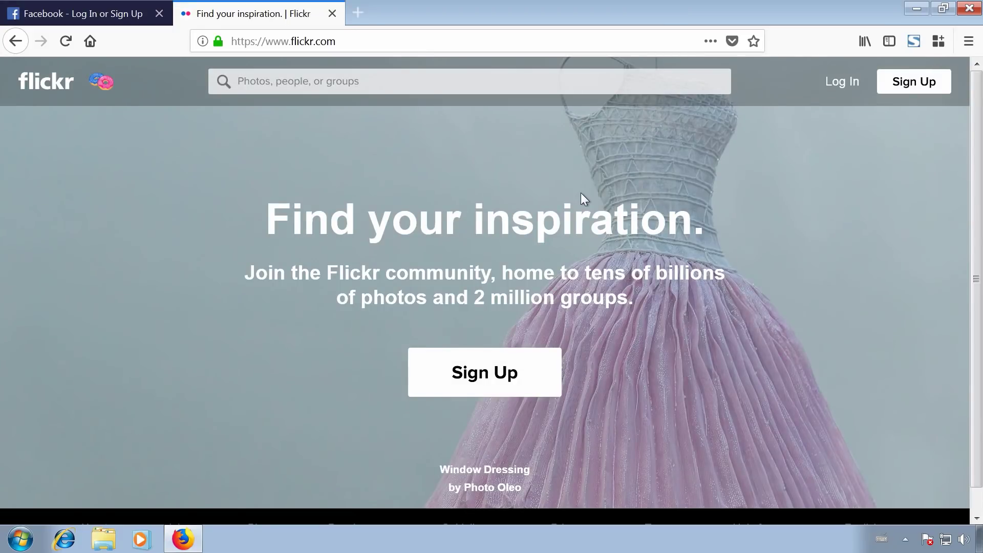
Return to the Flickr tab and show the Research container's tabs again
{"action": "left_click", "coordinate": [119, 15]}
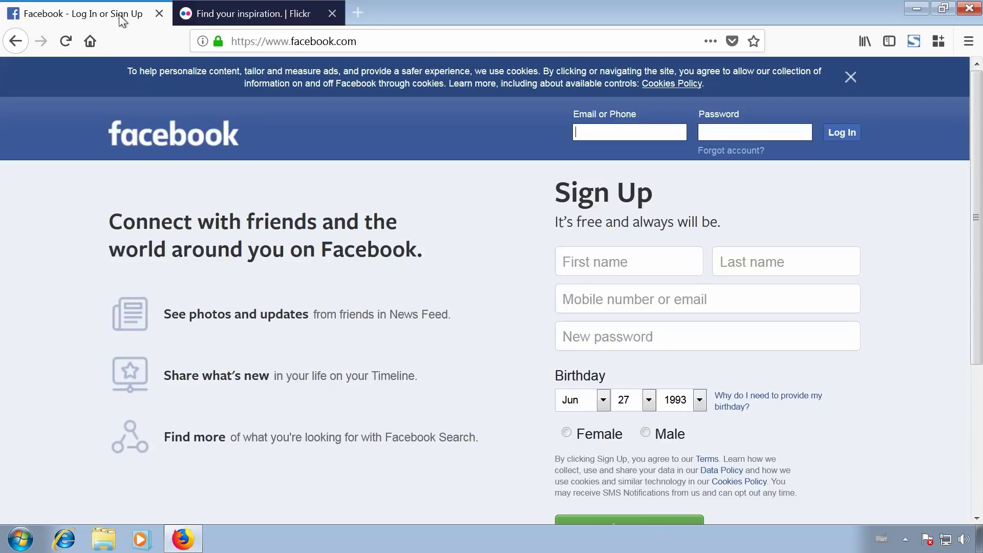
{"action": "left_click", "coordinate": [262, 16]}
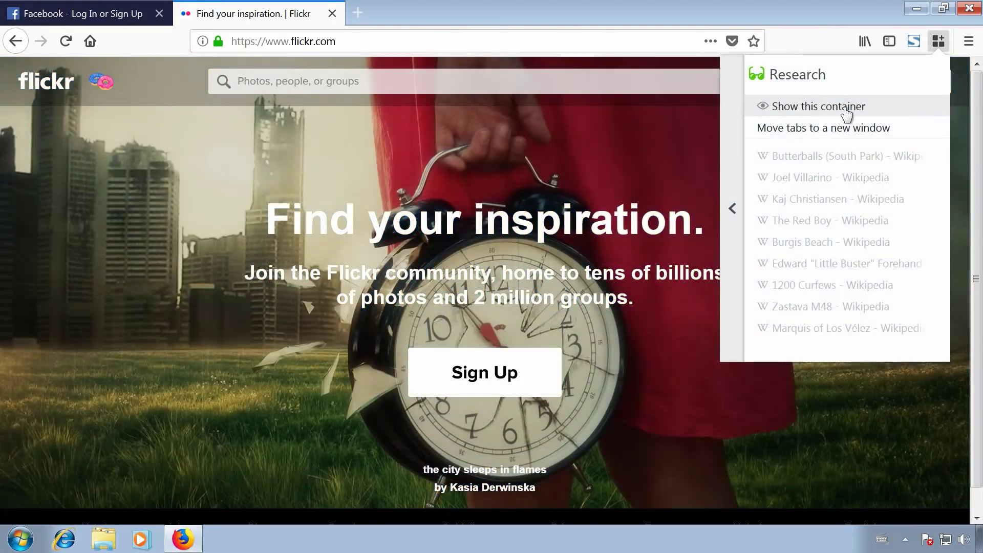
{"action": "left_click", "coordinate": [844, 107]}
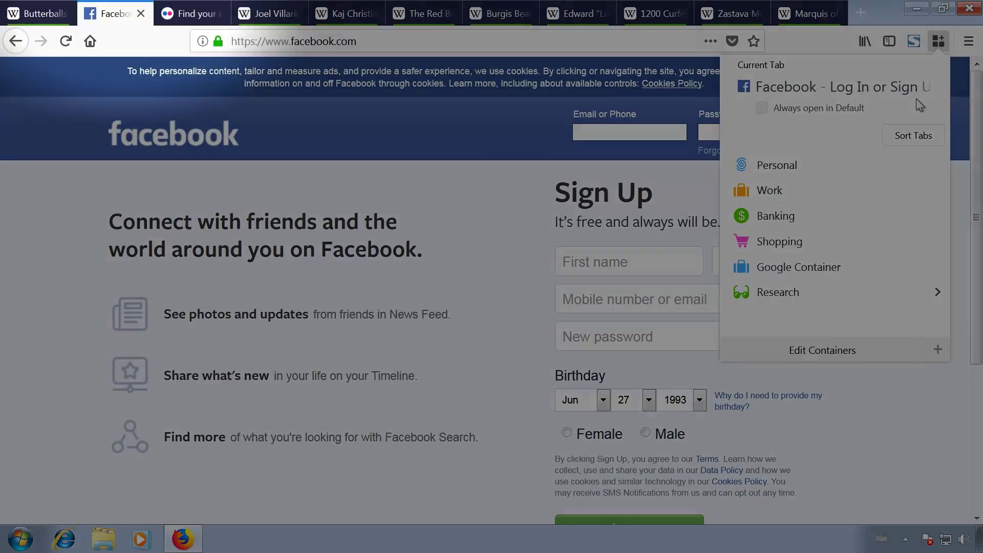
Sort the open tabs by container, then switch to the Marquis of Los Vélez Wikipedia tab
{"action": "left_click", "coordinate": [907, 137]}
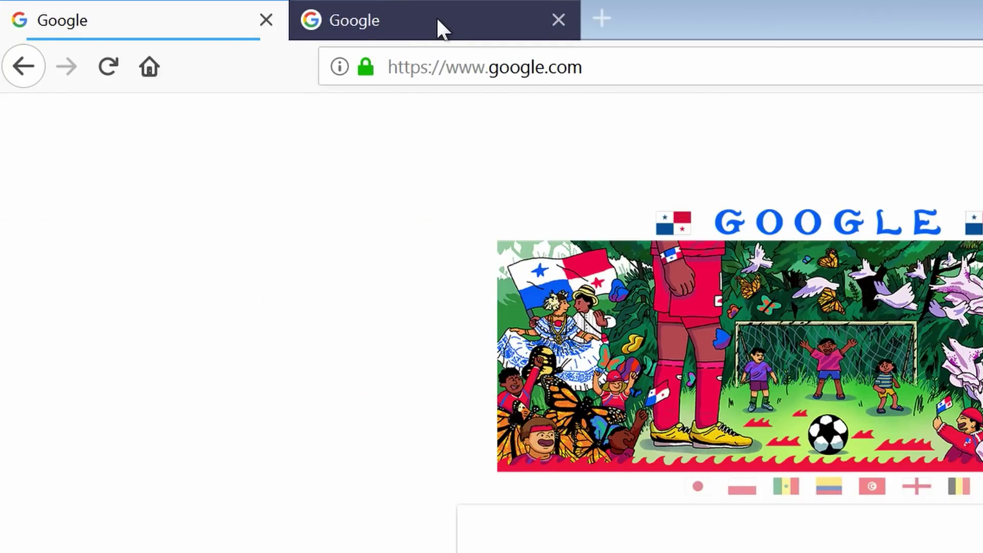
{"action": "left_click", "coordinate": [436, 18]}
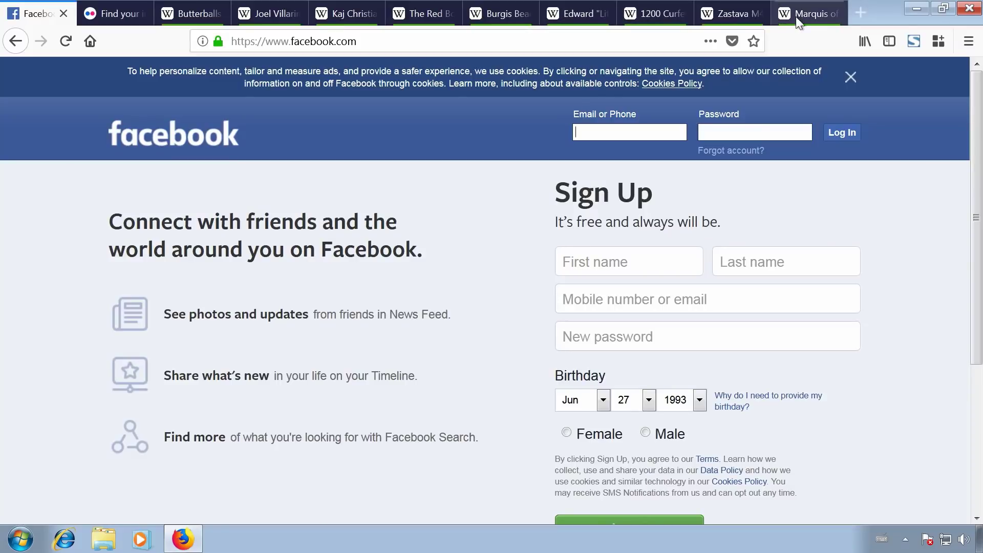
{"action": "left_click", "coordinate": [797, 17]}
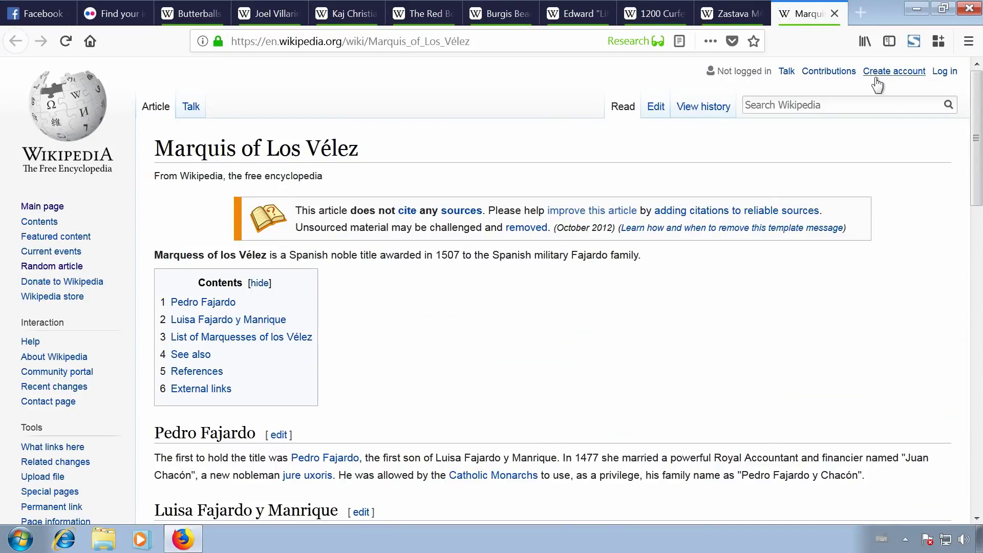